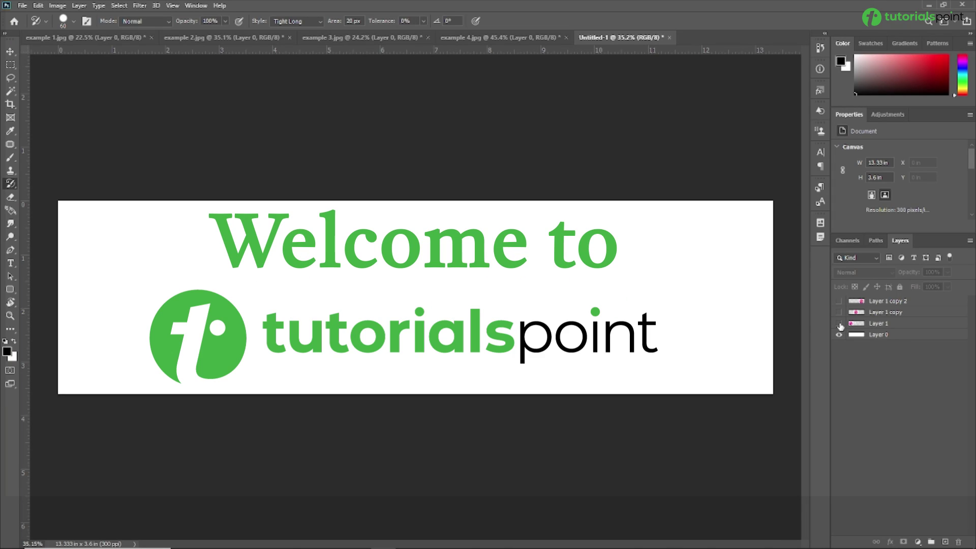
Turn on Layer 1, Layer 1 copy and Layer 1 copy 2 so the original and painterly flowers show side by side
click(839, 324)
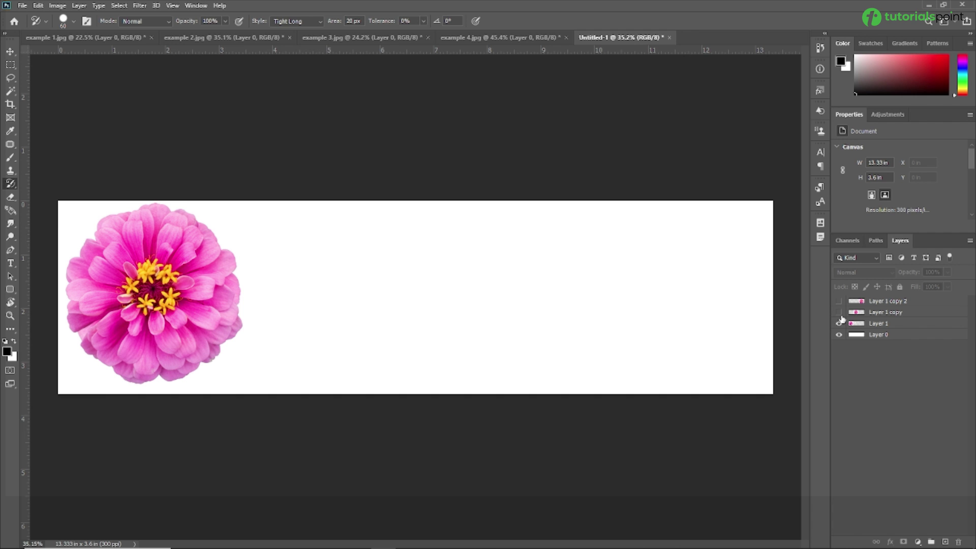
click(839, 312)
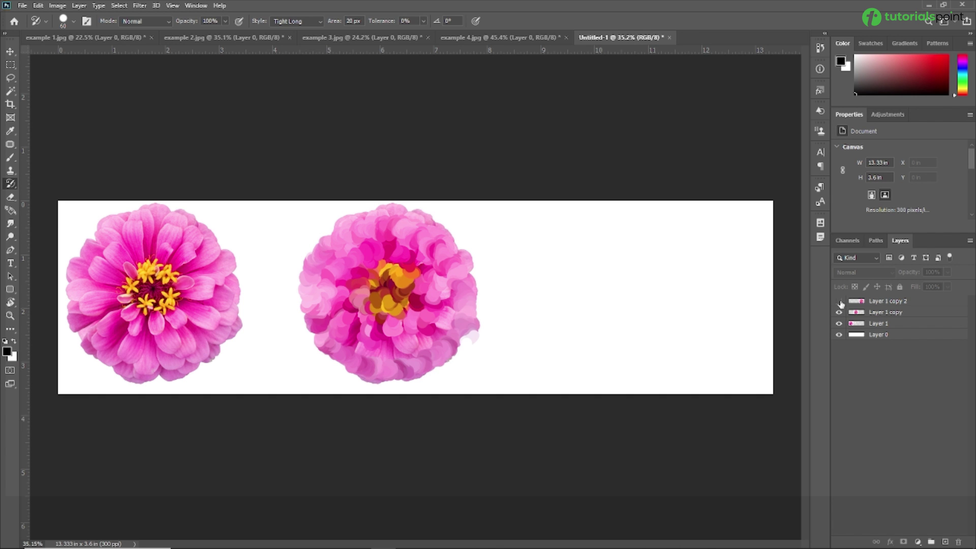
click(839, 301)
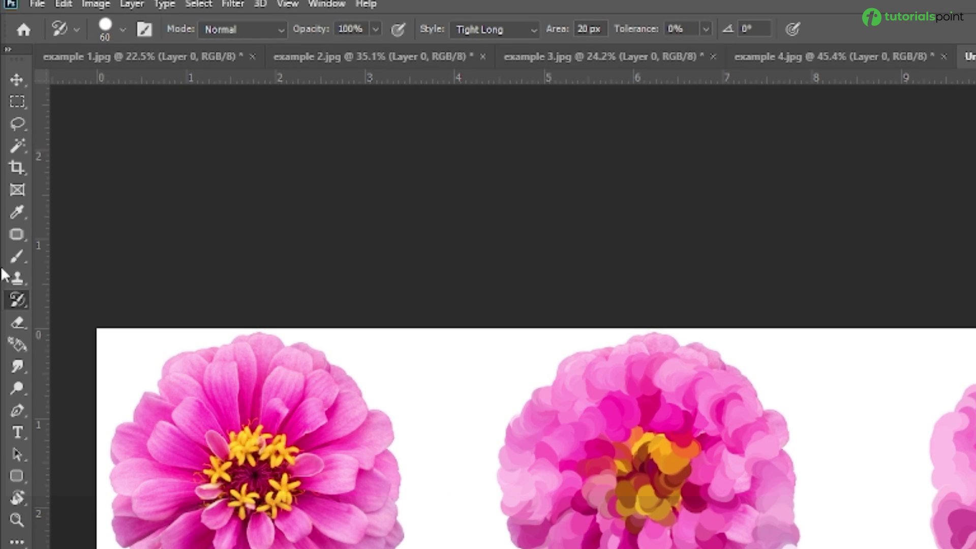
Swap the History Brush slot in the toolbar to the Art History Brush Tool
right_click(11, 184)
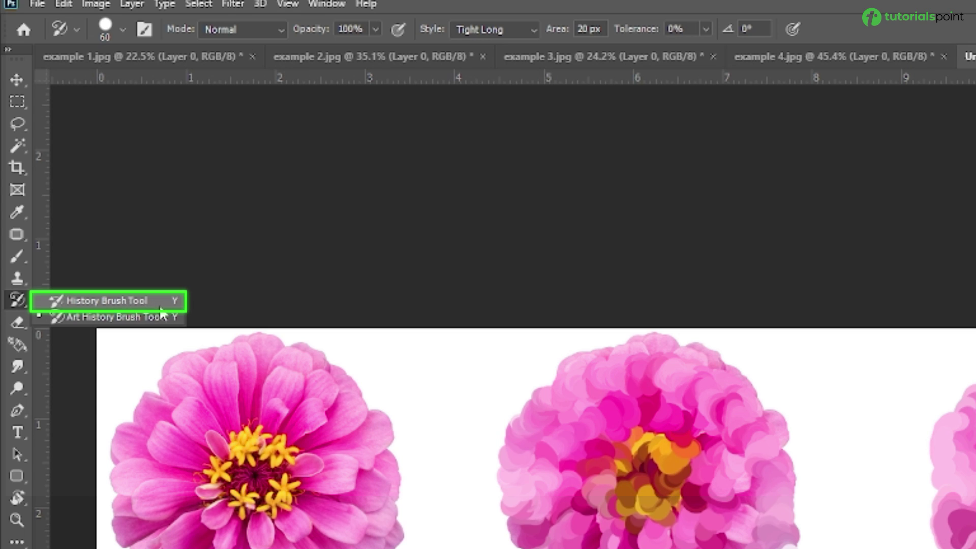
click(133, 319)
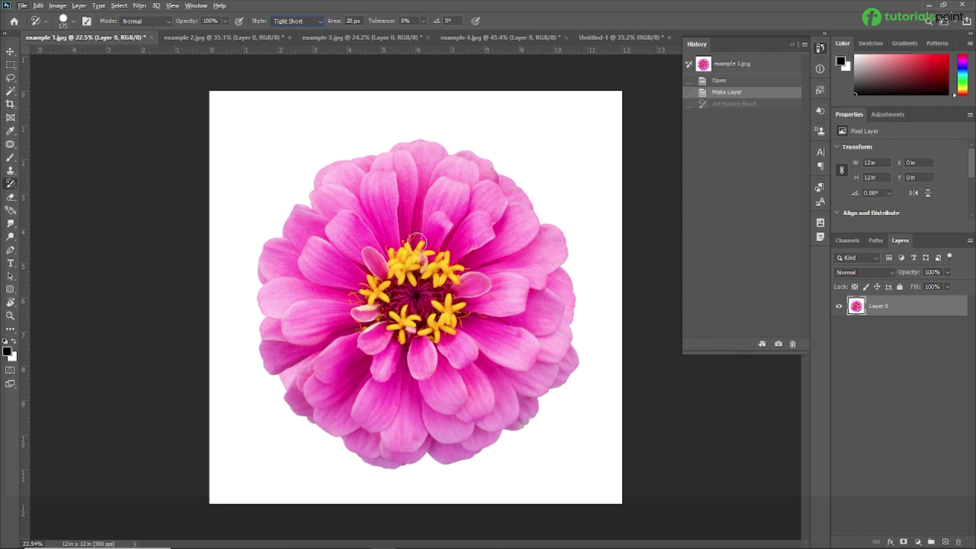
Fit example 1.jpg in the window and add a new empty Layer 1 above the flower
click(10, 51)
key(ctrl+0)
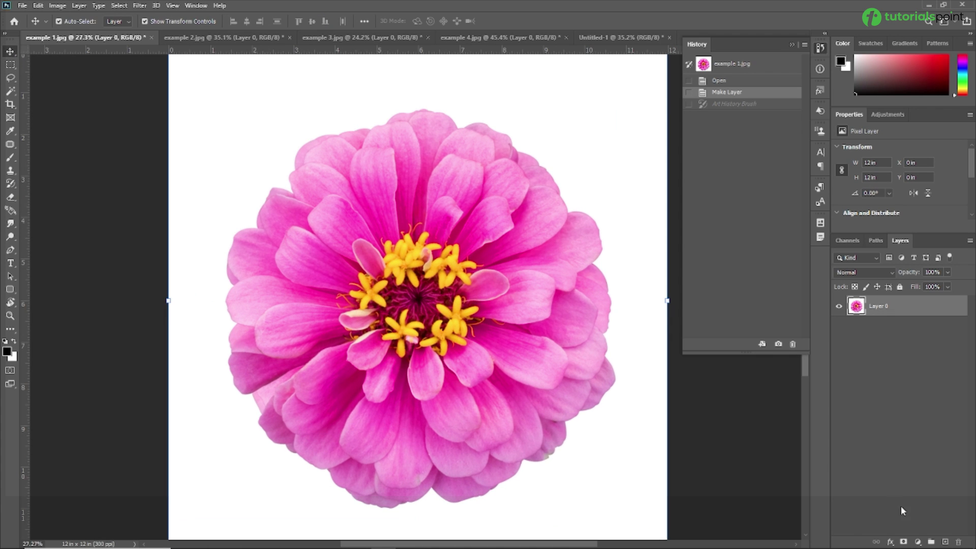
click(945, 542)
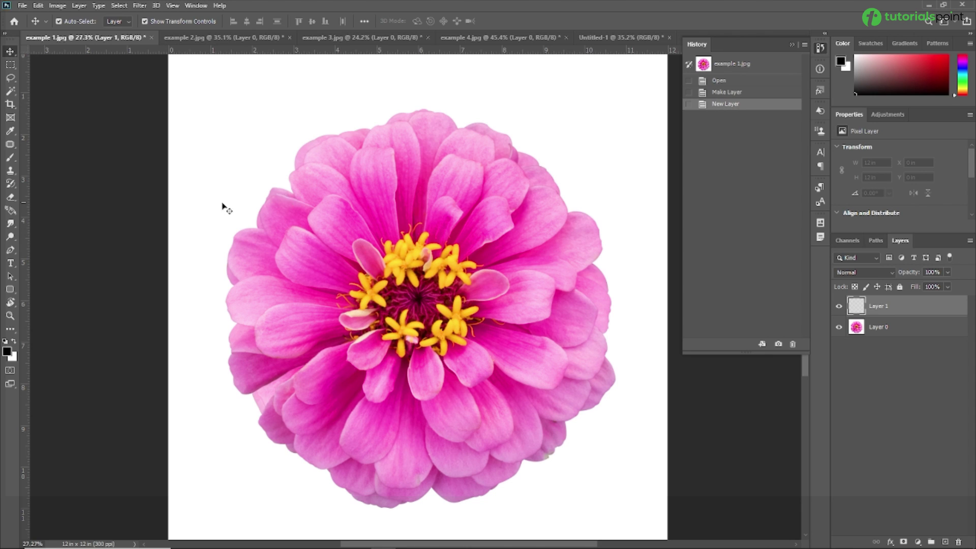
Paint trial Art History Brush dabs in an arc across the flower, then undo them
click(11, 184)
right_click(11, 185)
click(50, 194)
mouse_move(344, 189)
mouse_down()
mouse_move(428, 162)
mouse_move(495, 179)
mouse_move(533, 212)
mouse_move(584, 321)
mouse_move(576, 368)
mouse_move(546, 410)
mouse_move(499, 442)
mouse_move(405, 469)
mouse_move(346, 462)
mouse_move(309, 441)
mouse_move(267, 371)
mouse_move(267, 257)
mouse_move(285, 202)
mouse_move(319, 165)
mouse_move(357, 147)
mouse_move(295, 319)
mouse_move(289, 411)
mouse_move(353, 457)
mouse_move(502, 417)
mouse_move(541, 365)
mouse_move(546, 295)
mouse_move(526, 253)
mouse_move(449, 202)
mouse_move(354, 205)
mouse_move(303, 307)
mouse_move(385, 321)
mouse_up()
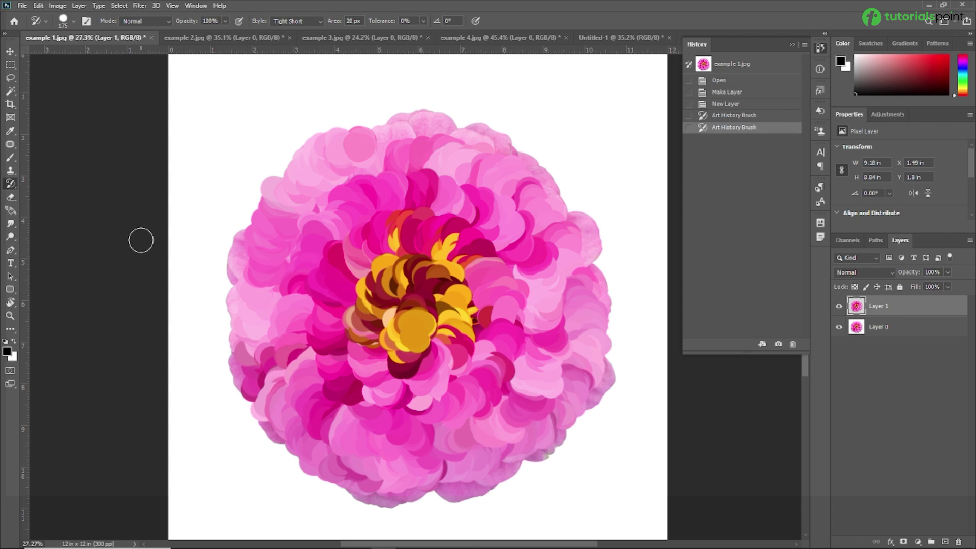
key(ctrl+z)
key(ctrl+z)
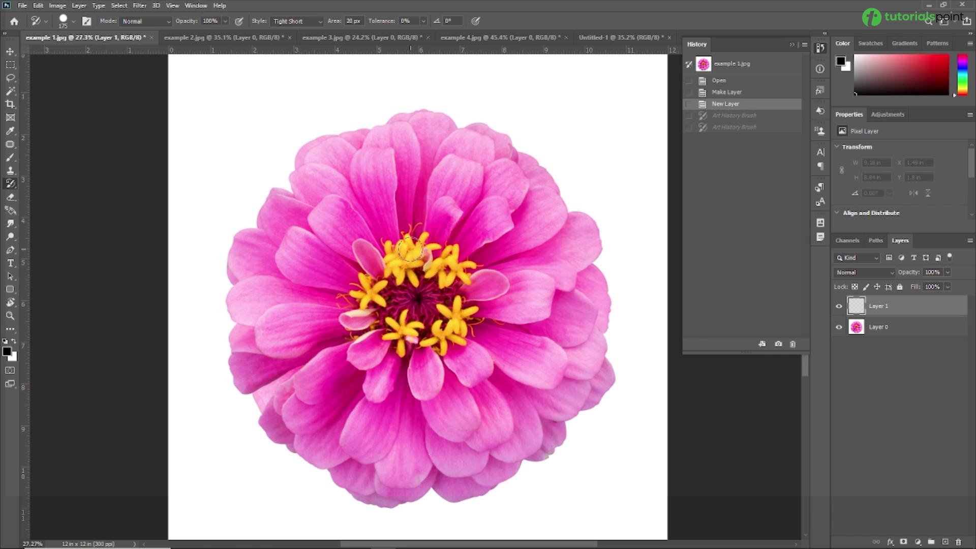
scroll(406, 259, up, 2)
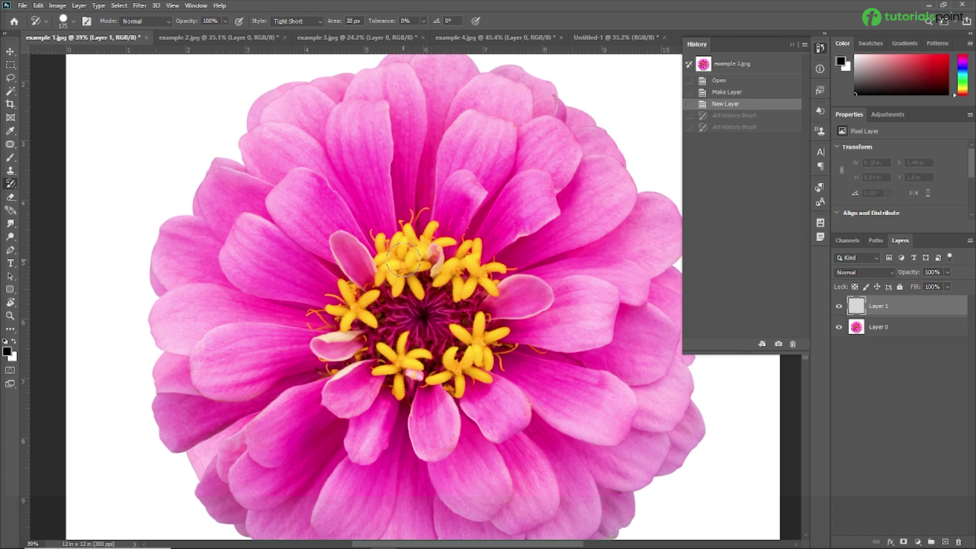
mouse_move(403, 257)
mouse_down()
mouse_move(392, 264)
mouse_move(447, 239)
mouse_move(412, 254)
mouse_up()
drag(356, 152, 357, 149)
mouse_move(436, 337)
mouse_down()
mouse_move(406, 323)
mouse_move(446, 331)
mouse_move(414, 347)
mouse_move(404, 315)
mouse_move(431, 303)
mouse_move(443, 323)
mouse_move(417, 332)
mouse_move(439, 318)
mouse_up()
key(ctrl+z)
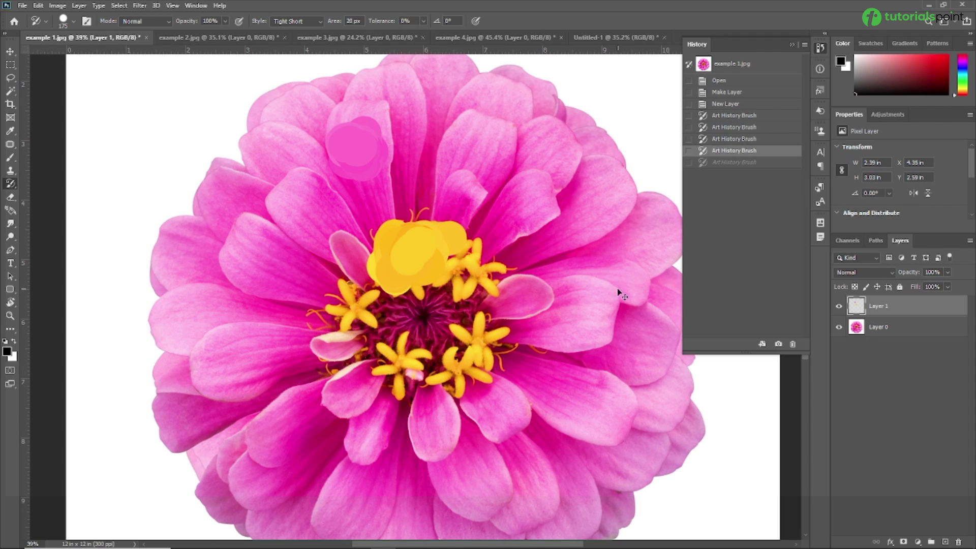
key(ctrl+z)
key(ctrl+z)
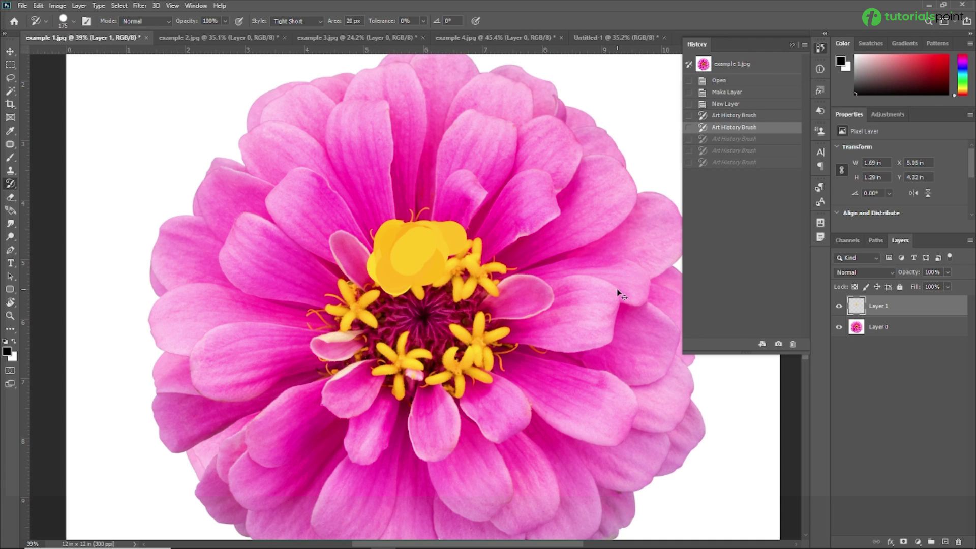
key(ctrl+z)
key(ctrl+z)
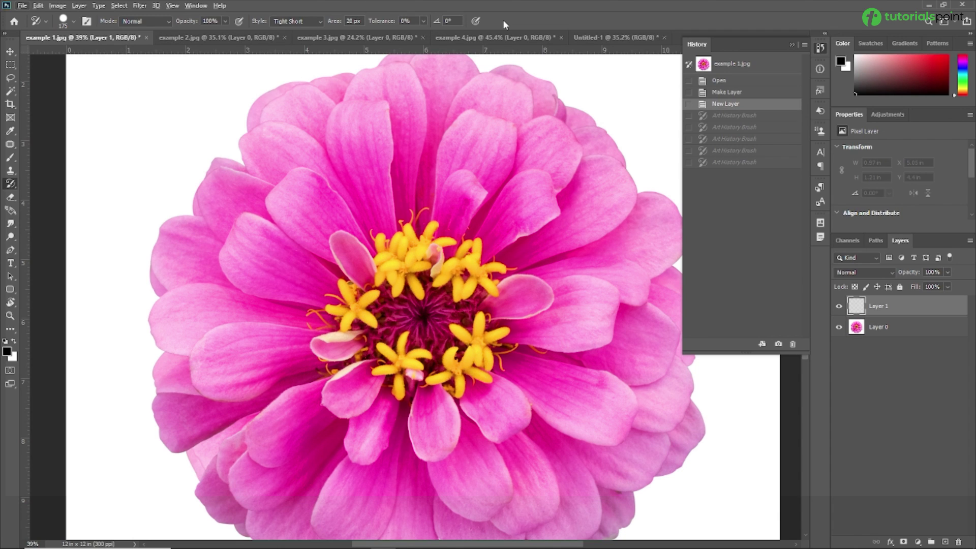
scroll(406, 316, up, 1)
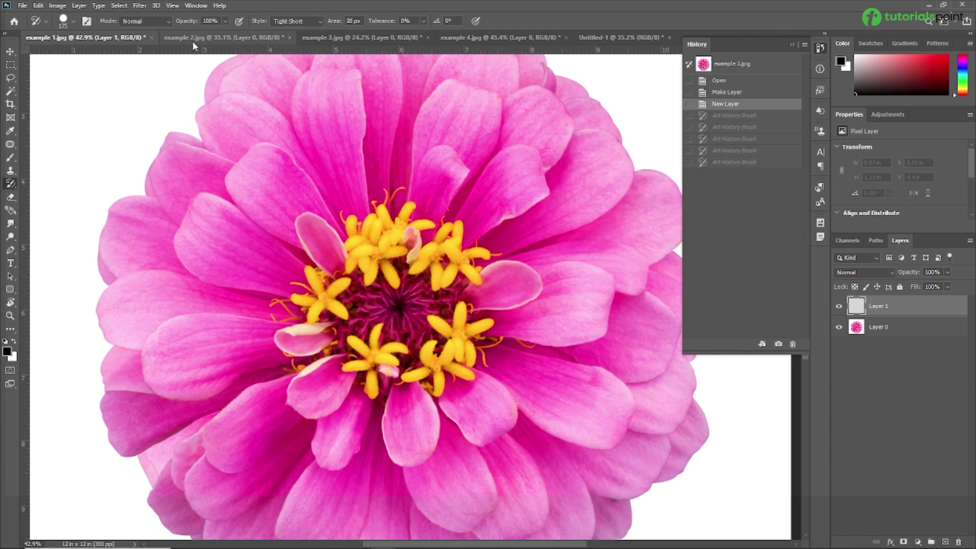
Switch to example 2.jpg and zoom in to frame the woman's face
click(261, 38)
scroll(381, 283, up, 6)
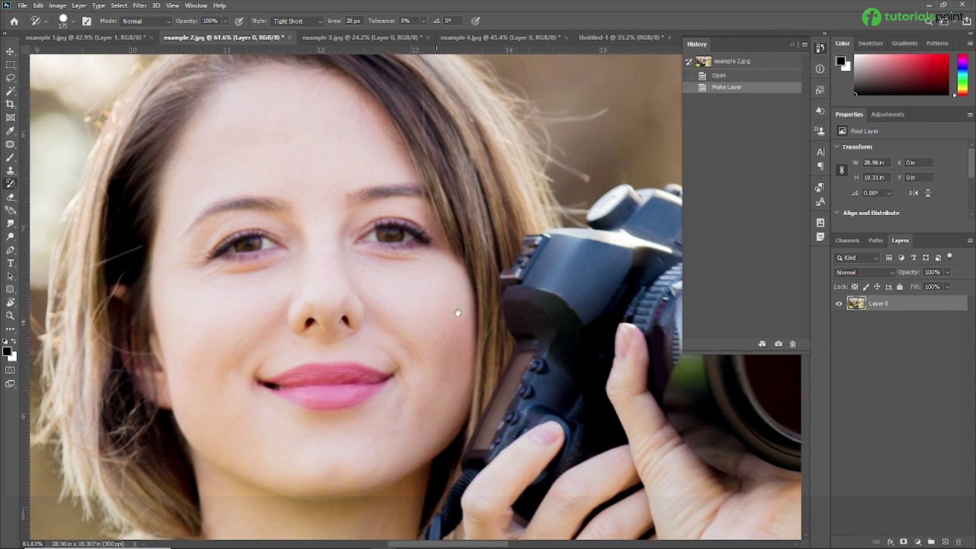
mouse_move(457, 312)
mouse_down()
mouse_move(480, 305)
mouse_move(446, 298)
mouse_up()
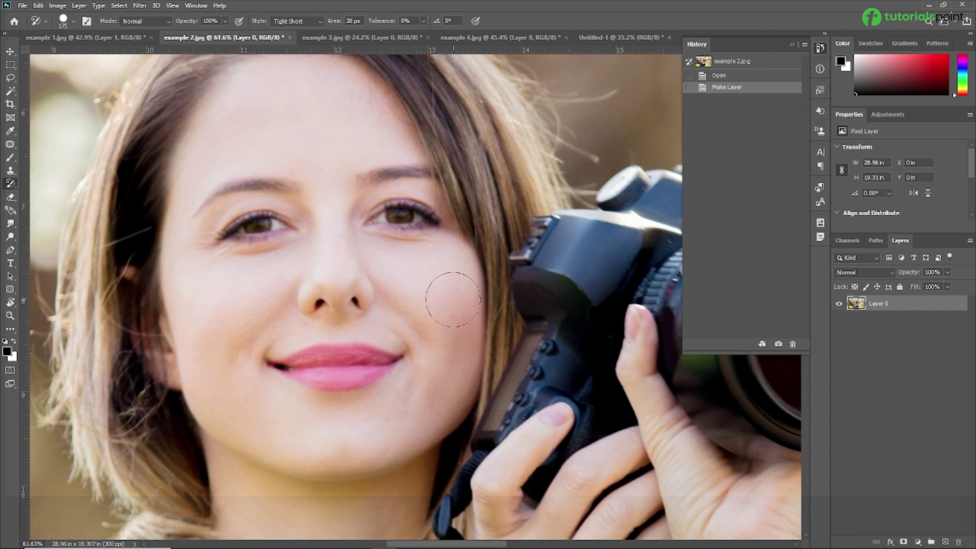
scroll(451, 298, up, 4)
drag(365, 263, 406, 309)
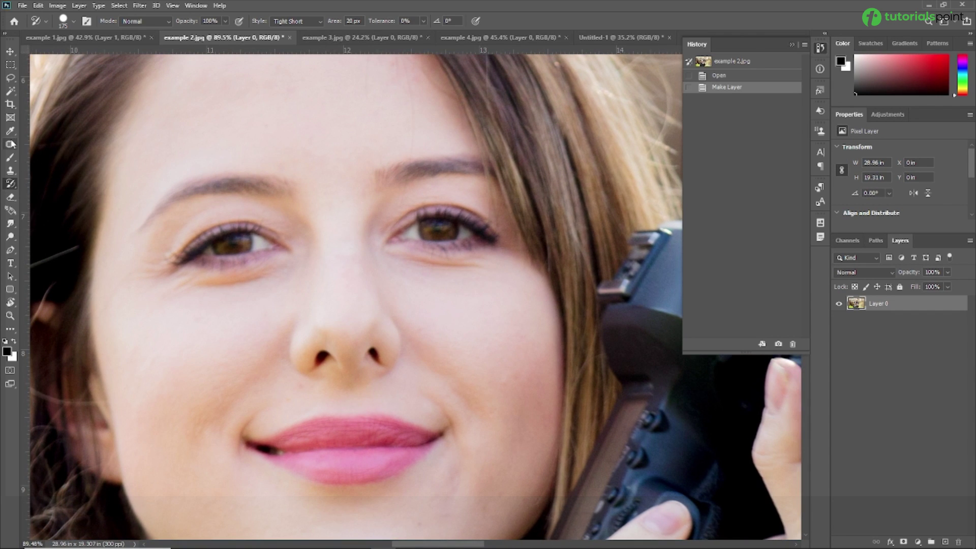
Paint the left half of the face grey with the Brush Tool in Hue mode
click(14, 157)
click(54, 157)
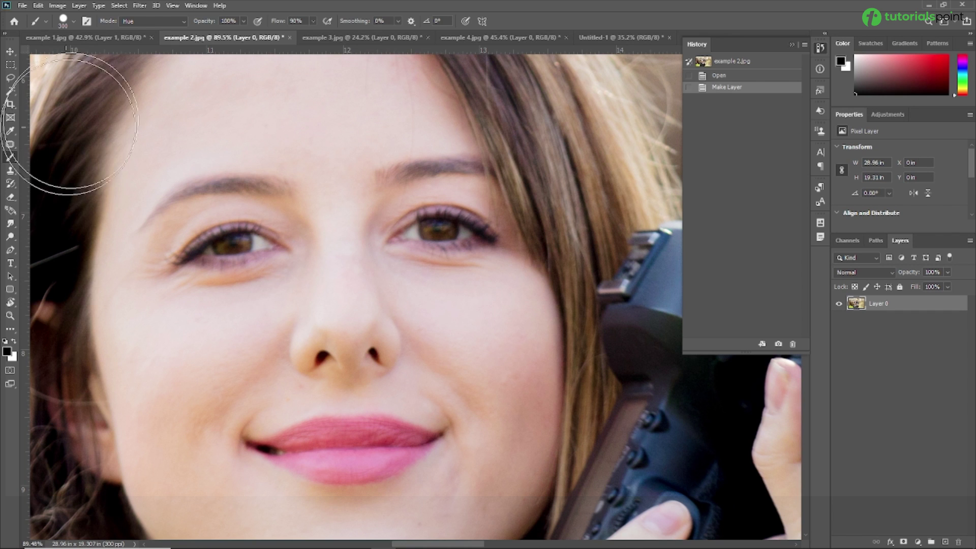
click(130, 23)
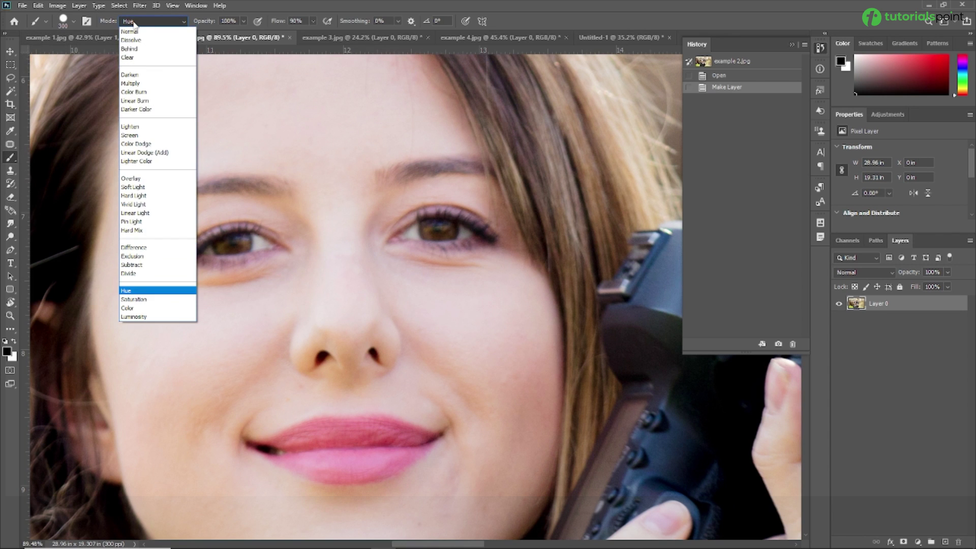
click(129, 291)
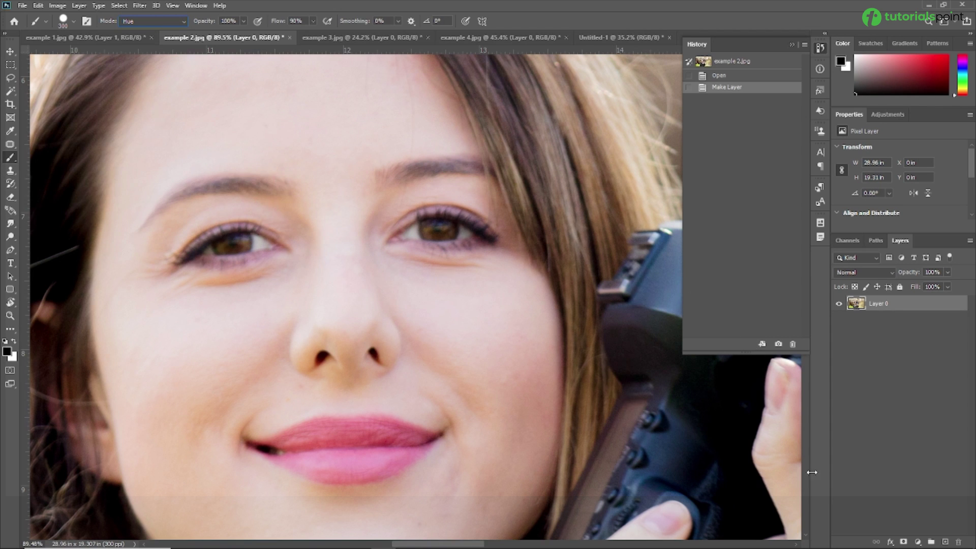
mouse_move(226, 155)
mouse_down()
mouse_move(218, 163)
mouse_move(218, 414)
mouse_move(140, 265)
mouse_move(224, 98)
mouse_move(257, 316)
mouse_move(224, 468)
mouse_move(157, 408)
mouse_move(196, 191)
mouse_move(285, 503)
mouse_up()
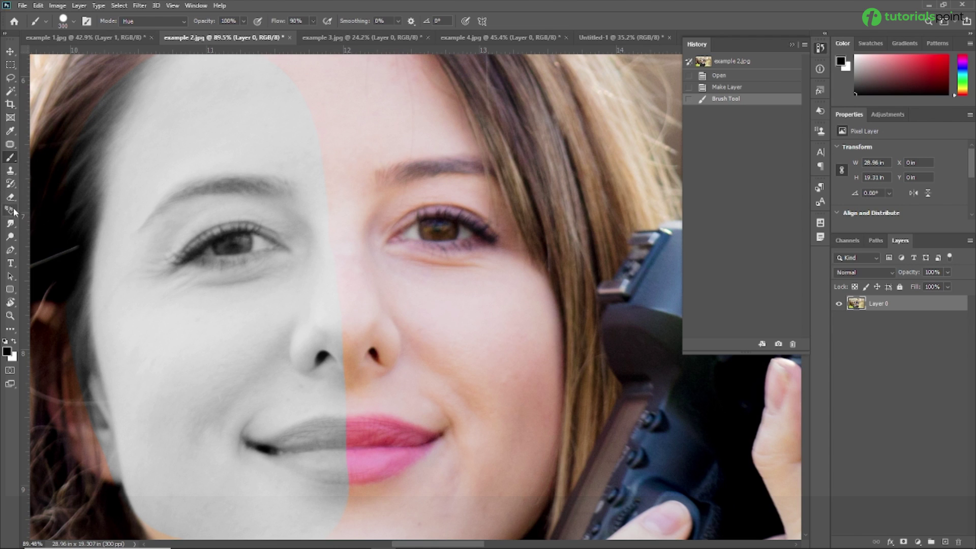
With a smaller Art History Brush, dab over the right eye and eyebrow and the grey left eye
click(10, 183)
click(70, 197)
key(bracketleft)
key(bracketleft)
key(bracketleft)
key(bracketleft)
key(bracketleft)
key(bracketleft)
key(bracketleft)
key(bracketleft)
key(bracketleft)
key(bracketleft)
key(bracketleft)
key(bracketleft)
mouse_move(412, 230)
mouse_down()
mouse_move(483, 234)
mouse_move(405, 244)
mouse_move(396, 234)
mouse_move(418, 215)
mouse_move(457, 214)
mouse_move(486, 228)
mouse_move(464, 256)
mouse_move(426, 258)
mouse_move(409, 239)
mouse_up()
drag(390, 177, 492, 170)
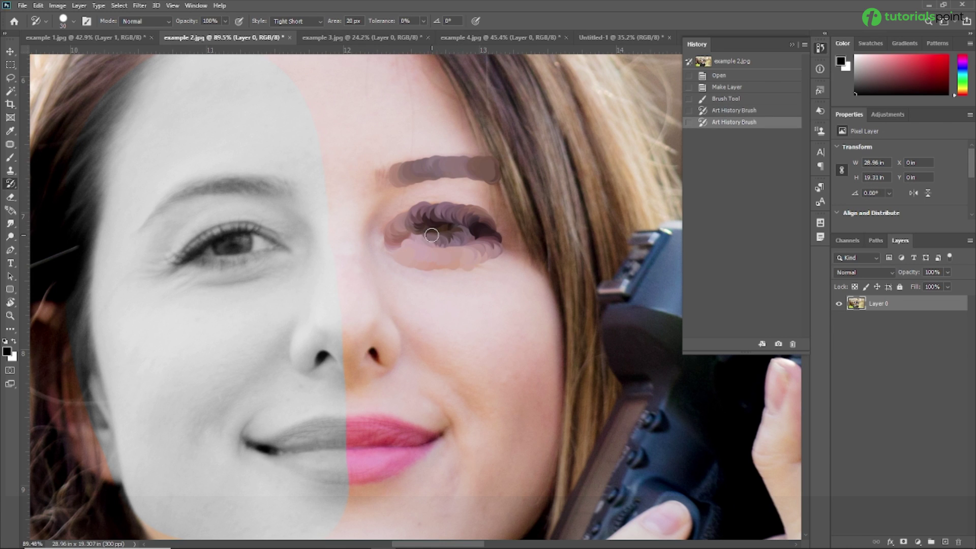
mouse_move(170, 266)
mouse_down()
mouse_move(221, 236)
mouse_move(279, 246)
mouse_move(274, 266)
mouse_move(234, 276)
mouse_move(182, 276)
mouse_move(197, 261)
mouse_move(247, 262)
mouse_move(252, 250)
mouse_move(173, 264)
mouse_up()
mouse_move(153, 224)
mouse_down()
mouse_move(155, 213)
mouse_move(252, 184)
mouse_move(299, 196)
mouse_up()
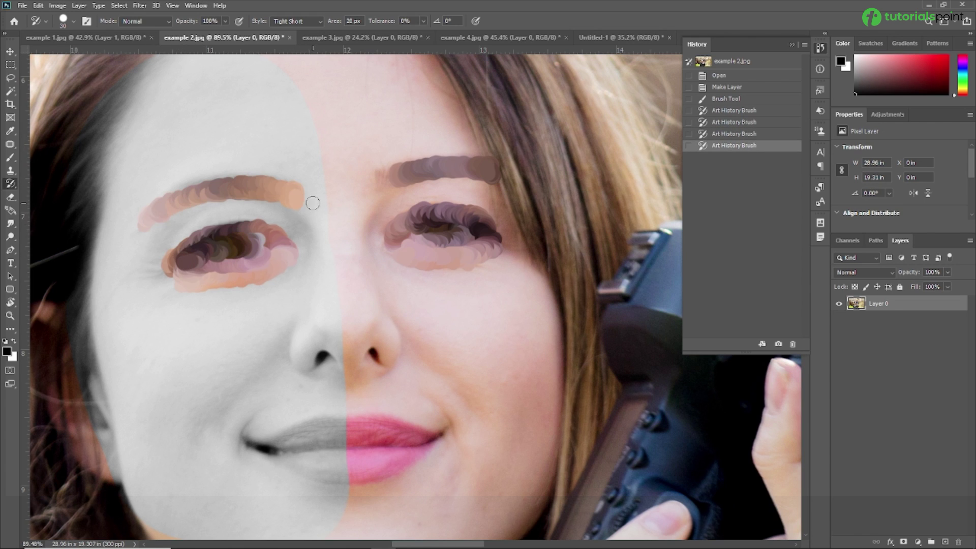
Compare the original snapshot with the painted portrait, then undo the last two painting steps
click(731, 66)
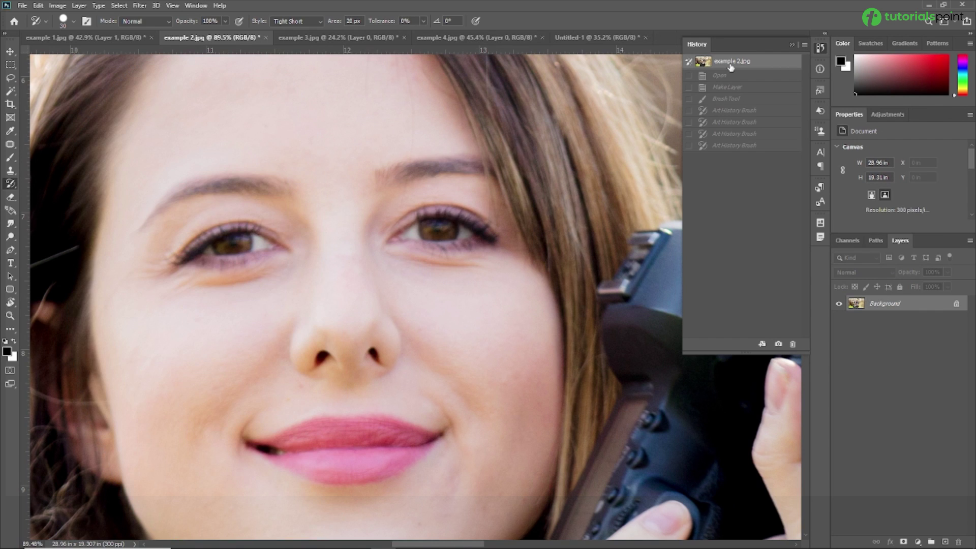
click(730, 146)
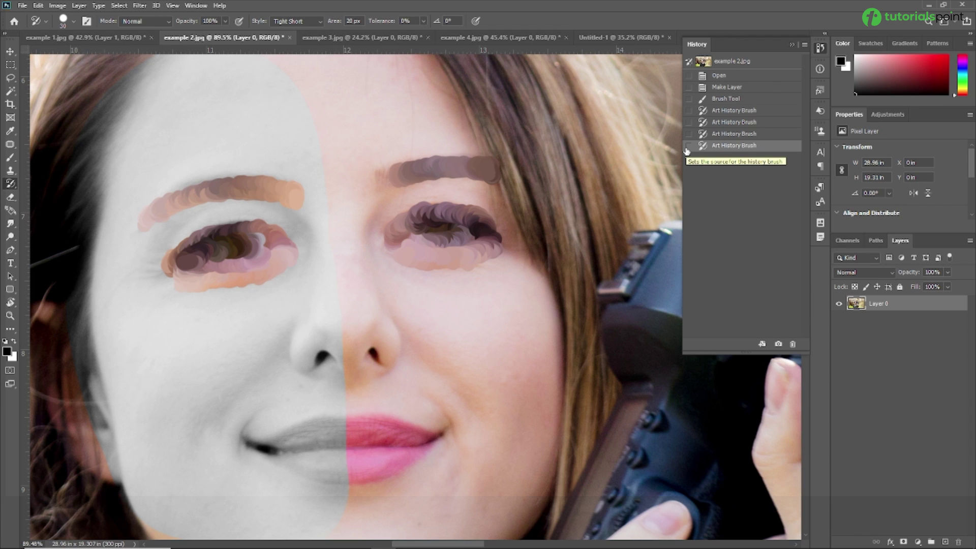
key(ctrl+z)
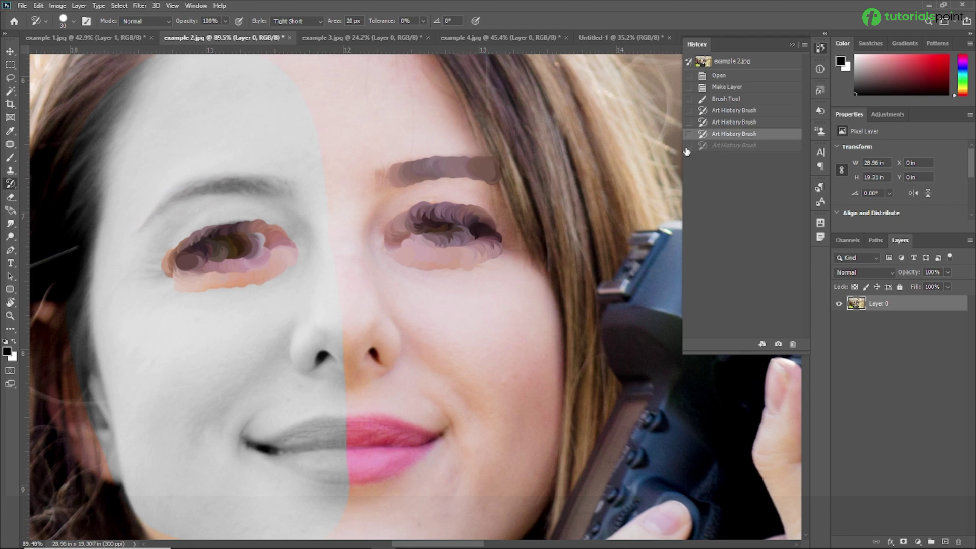
key(ctrl+z)
click(721, 146)
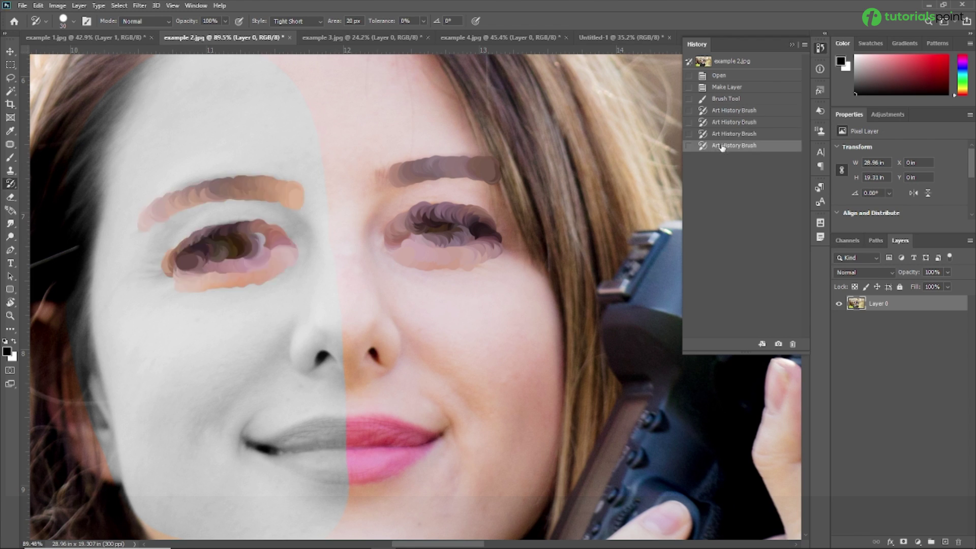
Delete the latest painting states, source the coloured-eyes state, and repaint the grey eyebrow and eye
click(792, 344)
key(Return)
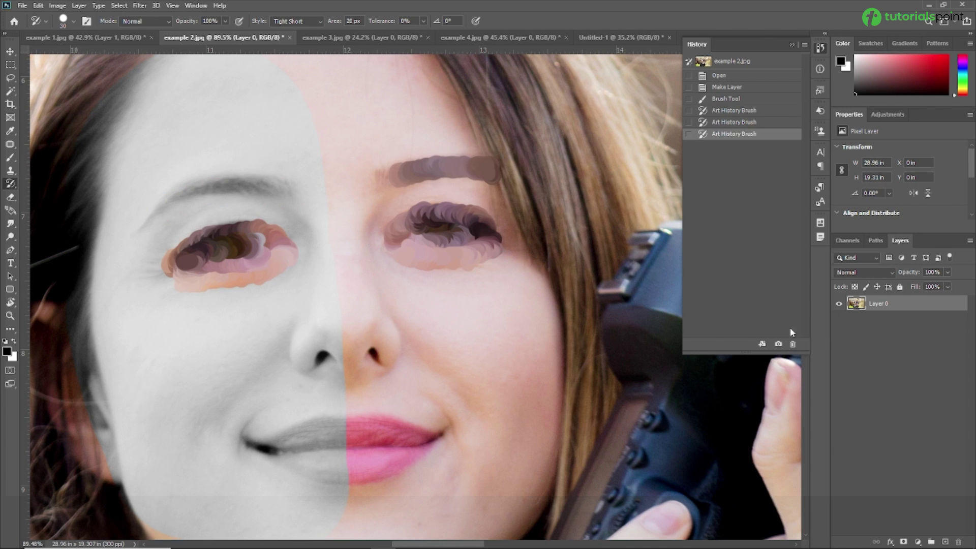
click(437, 203)
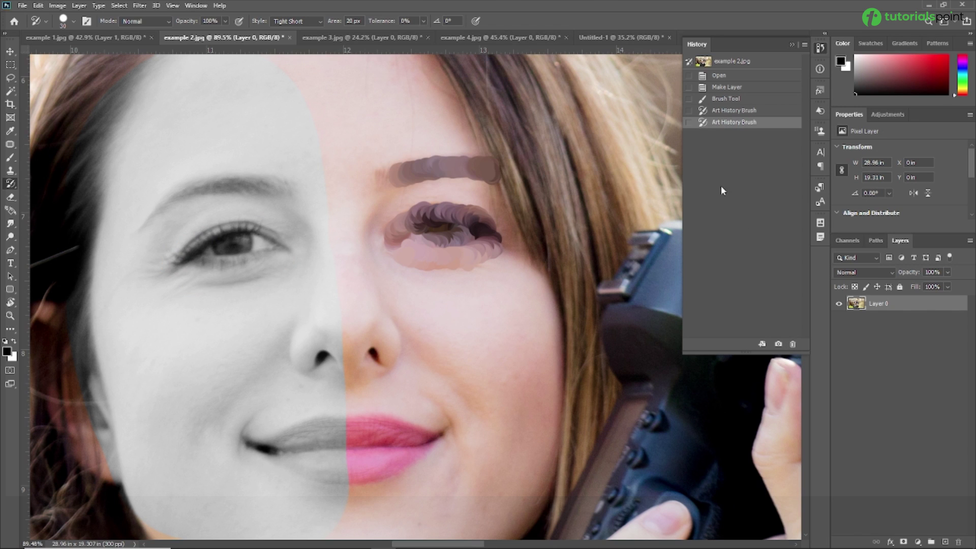
click(688, 123)
mouse_move(152, 206)
mouse_down()
mouse_move(214, 177)
mouse_move(292, 183)
mouse_up()
mouse_move(238, 233)
mouse_down()
mouse_move(181, 260)
mouse_move(211, 246)
mouse_move(277, 241)
mouse_move(258, 266)
mouse_move(182, 284)
mouse_move(183, 253)
mouse_move(229, 233)
mouse_move(262, 233)
mouse_move(189, 257)
mouse_move(177, 250)
mouse_move(219, 227)
mouse_move(282, 244)
mouse_move(251, 279)
mouse_move(163, 280)
mouse_move(173, 259)
mouse_move(221, 236)
mouse_move(262, 236)
mouse_move(229, 254)
mouse_move(182, 258)
mouse_move(262, 234)
mouse_move(180, 269)
mouse_up()
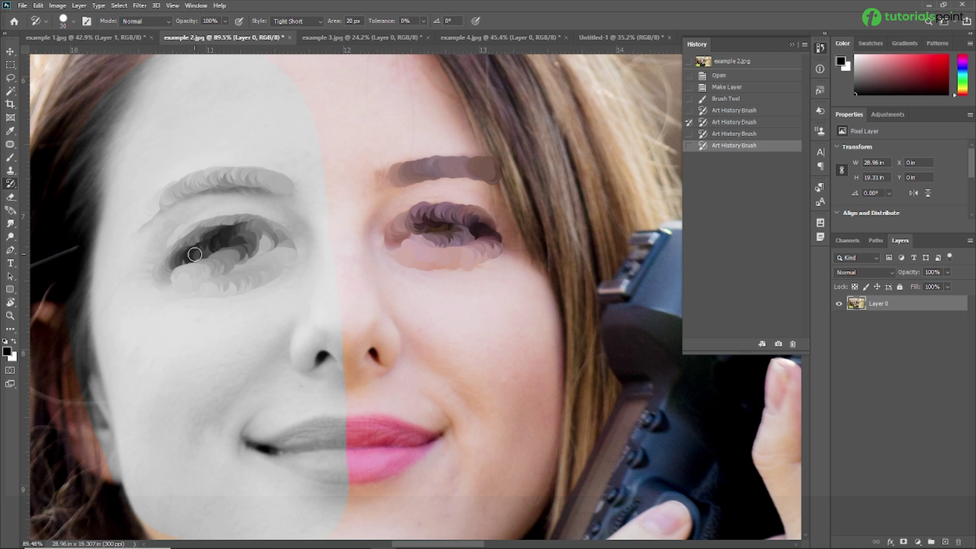
On the example 3.jpg rainbow, set Area to 0 px and make one test dab
click(336, 40)
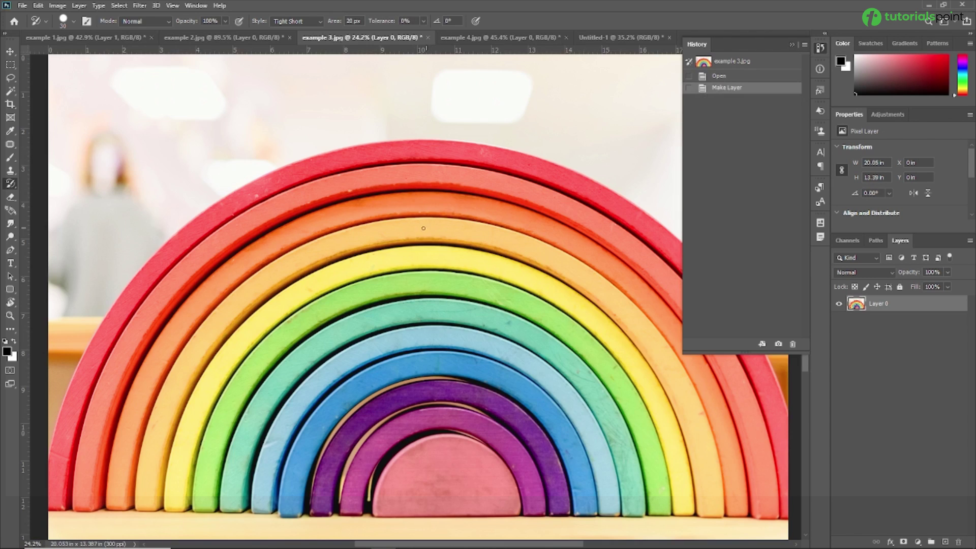
drag(457, 265, 408, 240)
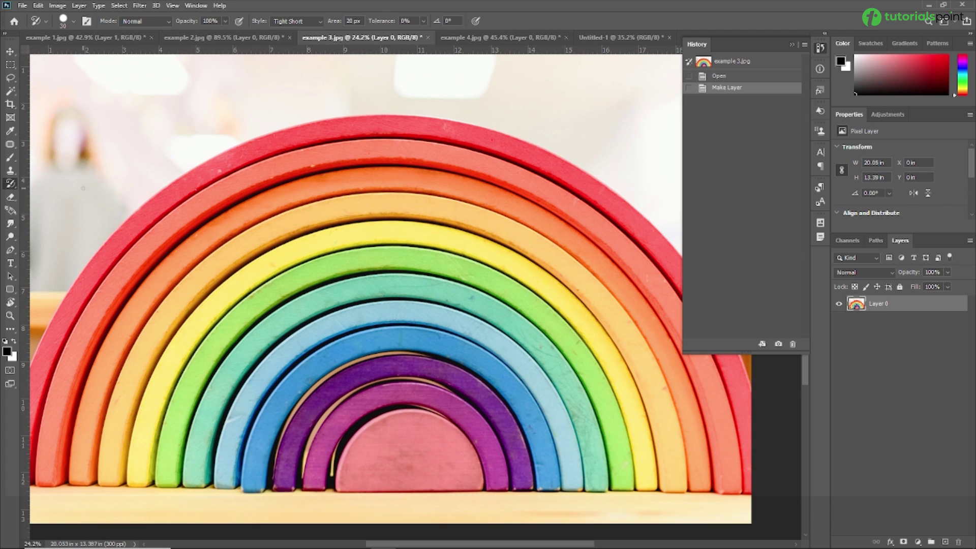
click(334, 21)
text(0)
key(Return)
click(394, 311)
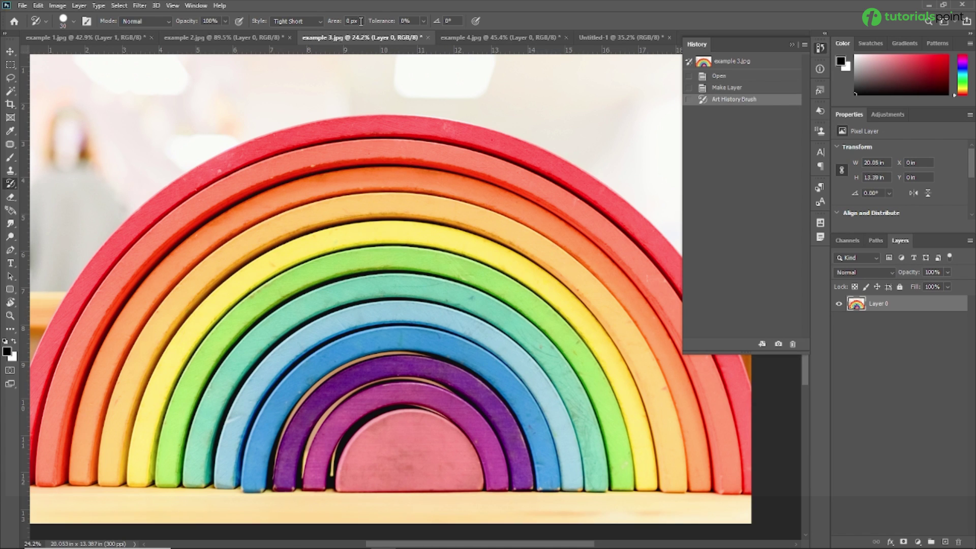
Raise the Art History Brush Area to 100 px
click(329, 21)
text(100)
key(Return)
Enlarge the brush to 125 and paint dabs on the green and teal arcs
click(400, 293)
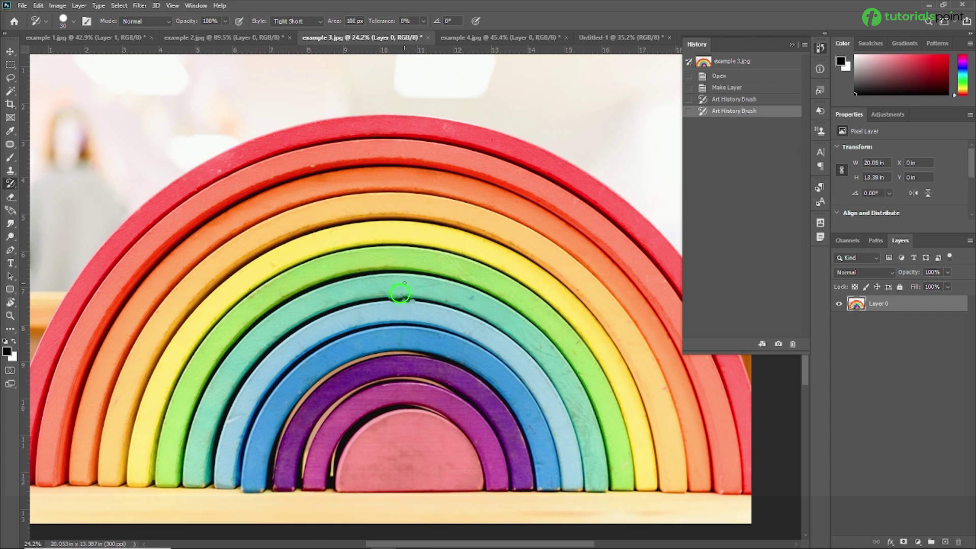
key(bracketright)
key(bracketright)
key(bracketright)
click(398, 289)
click(399, 289)
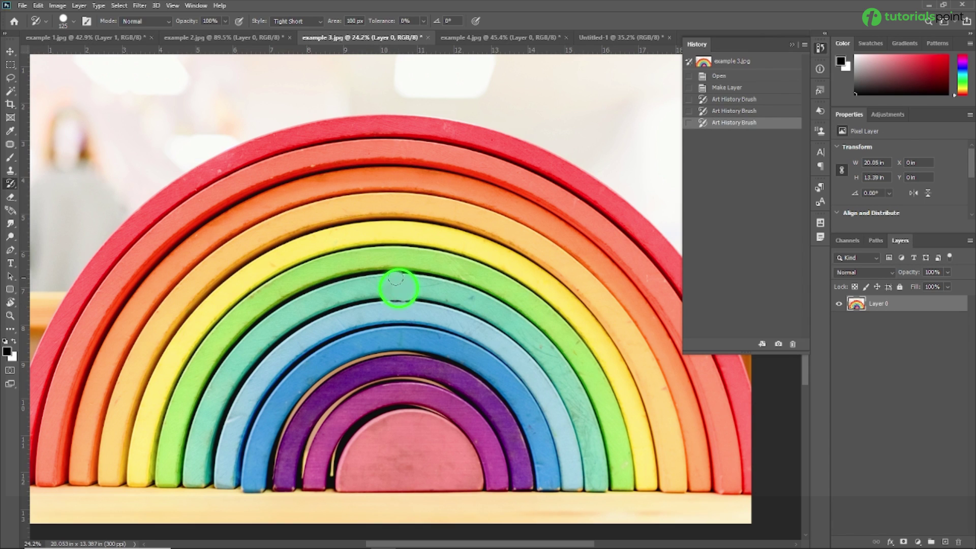
Paint dabs on the yellow and orange arcs at Area 200 px, then wide dabs at 500 px
click(355, 21)
text(200)
drag(399, 232, 399, 232)
click(350, 21)
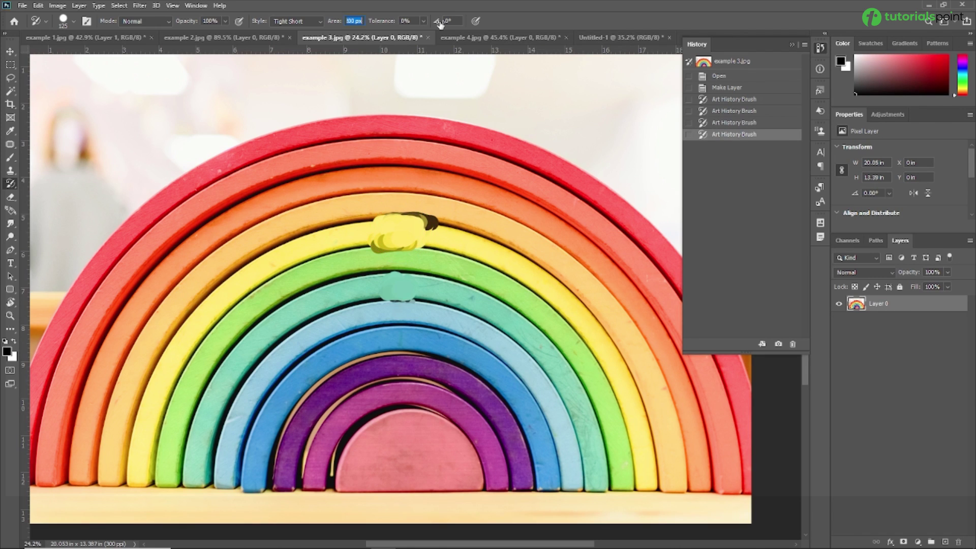
text(500)
key(Return)
drag(565, 264, 563, 262)
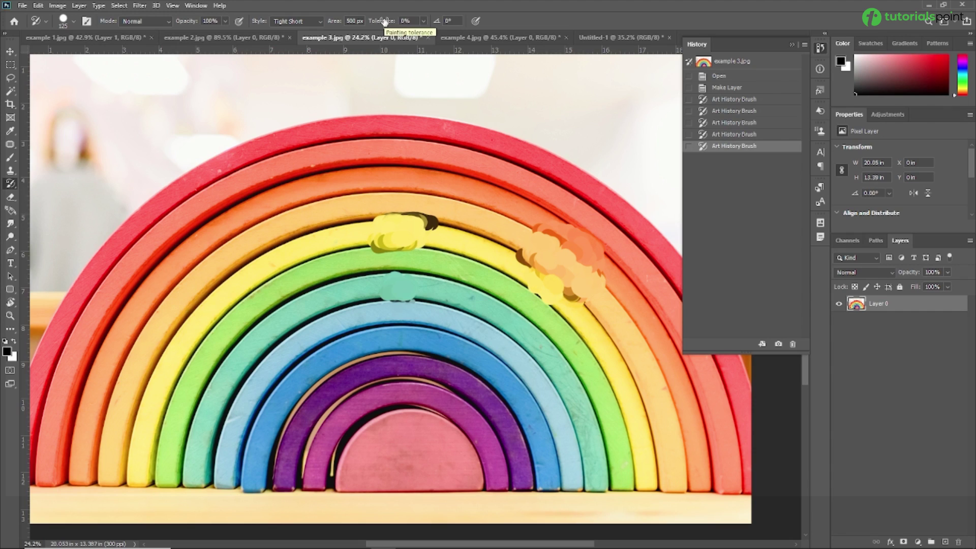
On the example 4.jpg cat, zoom in, paint trial dabs over the left eye, then undo
click(466, 37)
scroll(429, 283, up, 3)
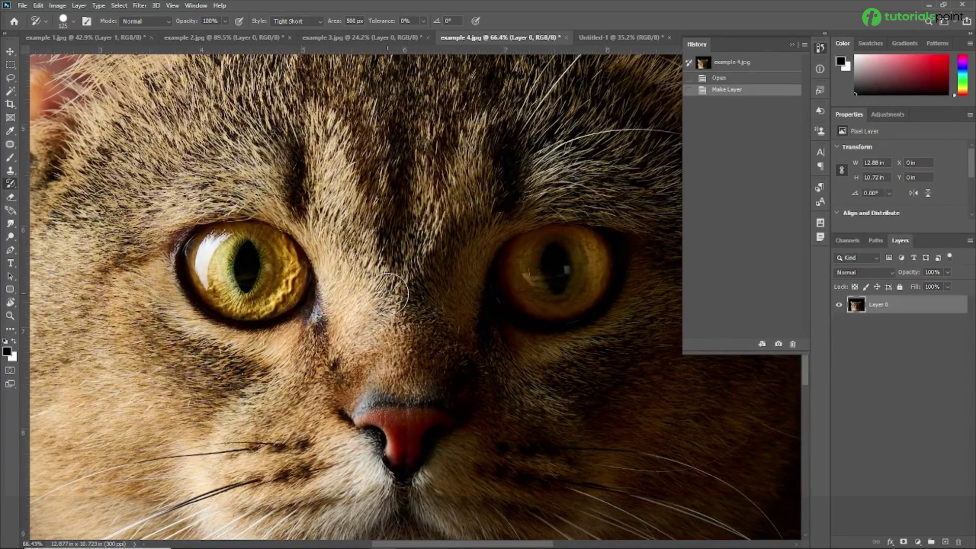
click(334, 111)
click(278, 261)
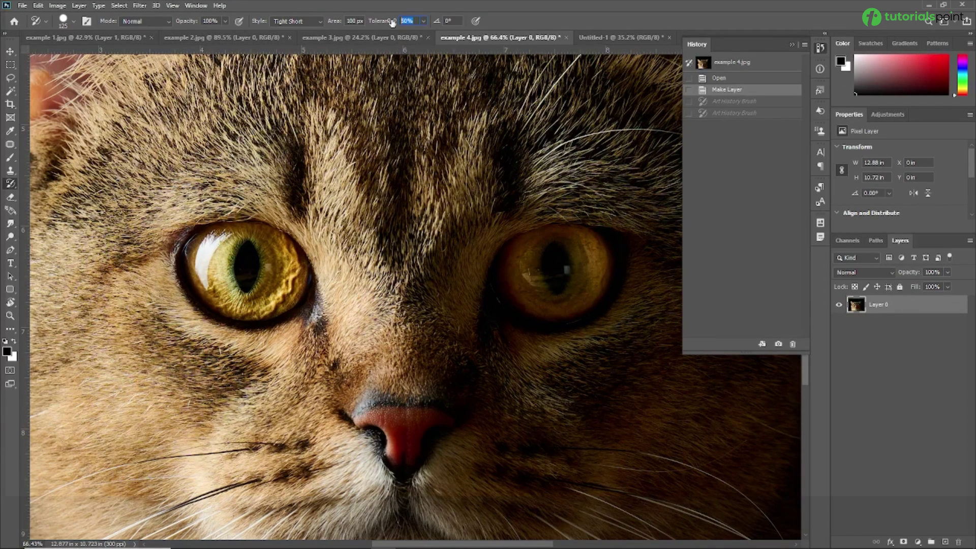
mouse_move(235, 282)
mouse_down()
mouse_move(245, 257)
mouse_move(262, 292)
mouse_move(215, 271)
mouse_move(268, 236)
mouse_move(285, 281)
mouse_move(242, 270)
mouse_move(269, 254)
mouse_move(227, 286)
mouse_move(233, 234)
mouse_move(285, 286)
mouse_move(192, 274)
mouse_move(255, 228)
mouse_move(300, 280)
mouse_move(224, 284)
mouse_move(244, 220)
mouse_move(277, 236)
mouse_move(283, 261)
mouse_move(243, 275)
mouse_up()
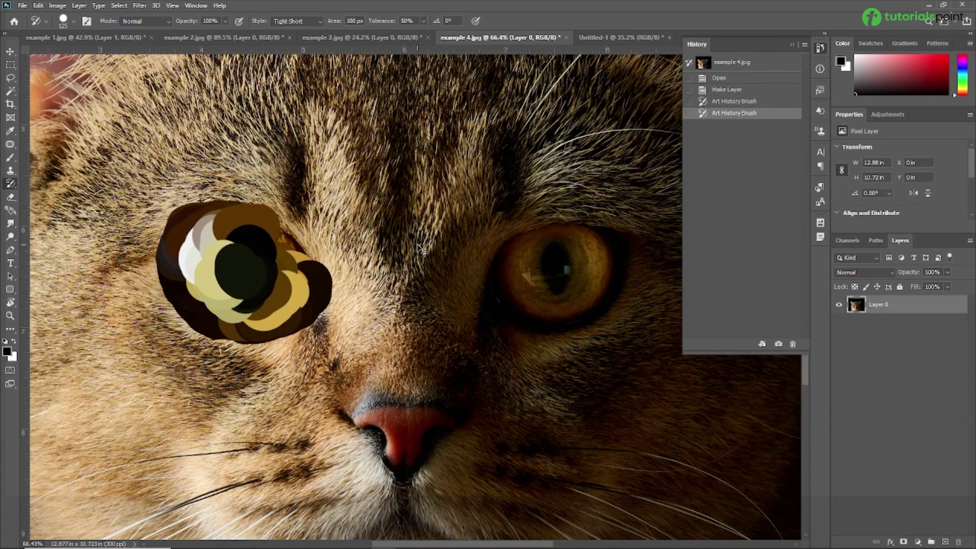
key(ctrl+z)
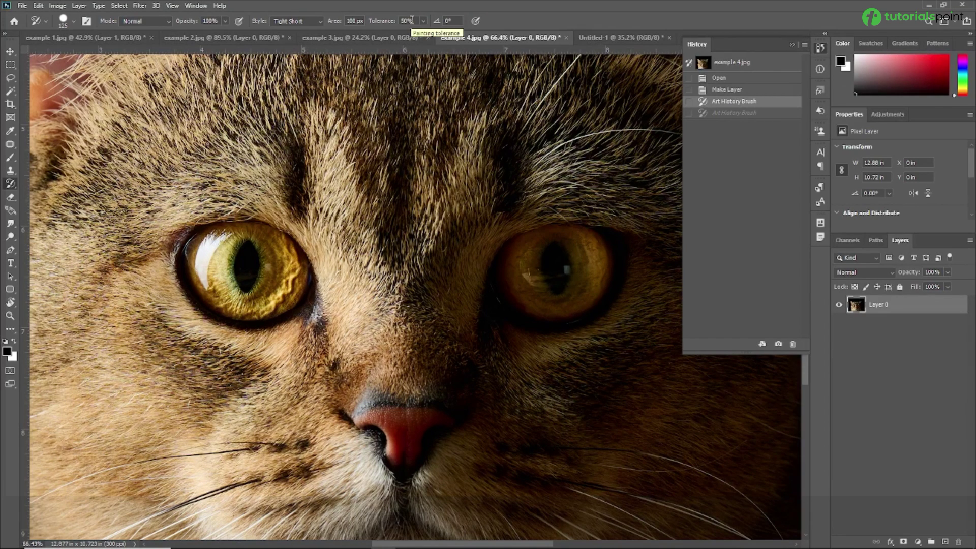
Lower Tolerance to 0% and test dabs over the left eye, shrinking the brush to 50
drag(382, 21, 382, 20)
mouse_move(239, 277)
mouse_down()
mouse_move(263, 273)
mouse_move(268, 297)
mouse_move(215, 305)
mouse_move(198, 276)
mouse_move(216, 243)
mouse_move(262, 236)
mouse_move(300, 261)
mouse_move(299, 308)
mouse_move(273, 340)
mouse_move(228, 346)
mouse_move(179, 332)
mouse_move(157, 287)
mouse_move(172, 238)
mouse_move(211, 212)
mouse_move(260, 208)
mouse_move(295, 232)
mouse_move(318, 282)
mouse_move(309, 342)
mouse_move(222, 307)
mouse_move(216, 271)
mouse_move(284, 285)
mouse_move(236, 324)
mouse_move(206, 262)
mouse_move(260, 259)
mouse_move(273, 315)
mouse_move(211, 331)
mouse_move(177, 254)
mouse_move(236, 220)
mouse_move(298, 258)
mouse_move(277, 331)
mouse_up()
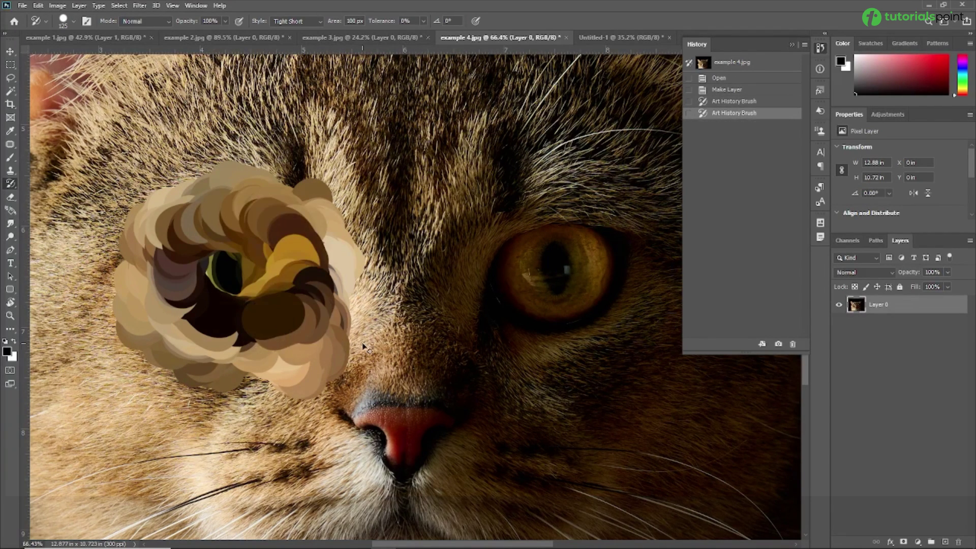
key(ctrl+z)
key(bracketleft)
key(bracketleft)
key(bracketleft)
key(bracketleft)
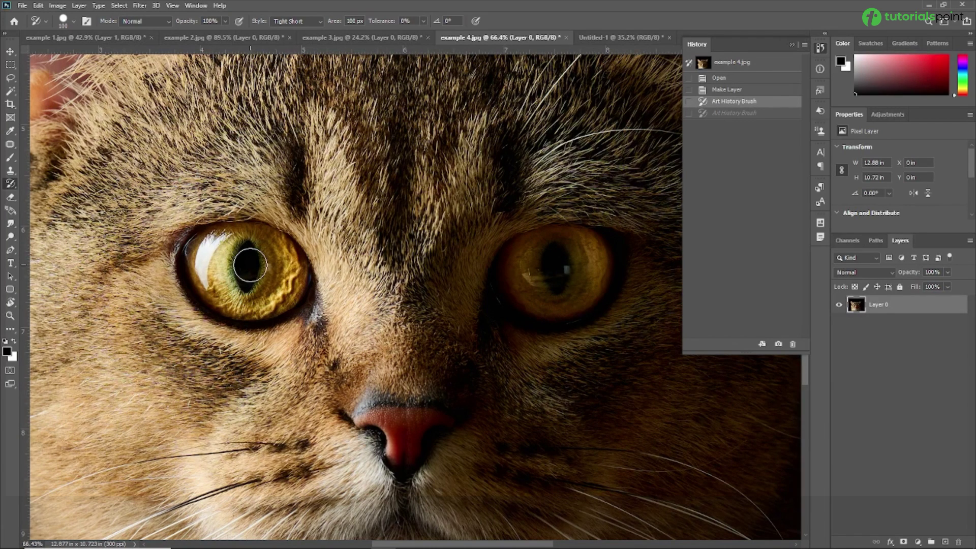
key(bracketleft)
key(bracketleft)
mouse_move(248, 270)
mouse_down()
mouse_move(242, 265)
mouse_move(289, 261)
mouse_move(282, 269)
mouse_up()
Shrink the brush to 10, then add Layer 1 and paint dabs around the left eye
key(bracketleft)
key(bracketleft)
key(bracketleft)
key(bracketleft)
mouse_move(288, 246)
mouse_down()
mouse_move(285, 317)
mouse_move(173, 264)
mouse_move(223, 218)
mouse_move(246, 258)
mouse_move(229, 284)
mouse_up()
key(ctrl+z)
click(944, 541)
mouse_move(211, 246)
mouse_down()
mouse_move(240, 230)
mouse_move(280, 242)
mouse_move(294, 298)
mouse_move(263, 323)
mouse_move(202, 295)
mouse_move(184, 258)
mouse_move(257, 244)
mouse_move(246, 301)
mouse_move(217, 276)
mouse_move(244, 247)
mouse_move(254, 279)
mouse_move(238, 283)
mouse_move(310, 290)
mouse_move(271, 311)
mouse_move(230, 313)
mouse_move(196, 304)
mouse_move(180, 274)
mouse_move(200, 231)
mouse_move(248, 224)
mouse_move(307, 302)
mouse_move(264, 325)
mouse_up()
Toggle Layer 1's visibility to compare the painted eye with the original, leaving it hidden
click(839, 305)
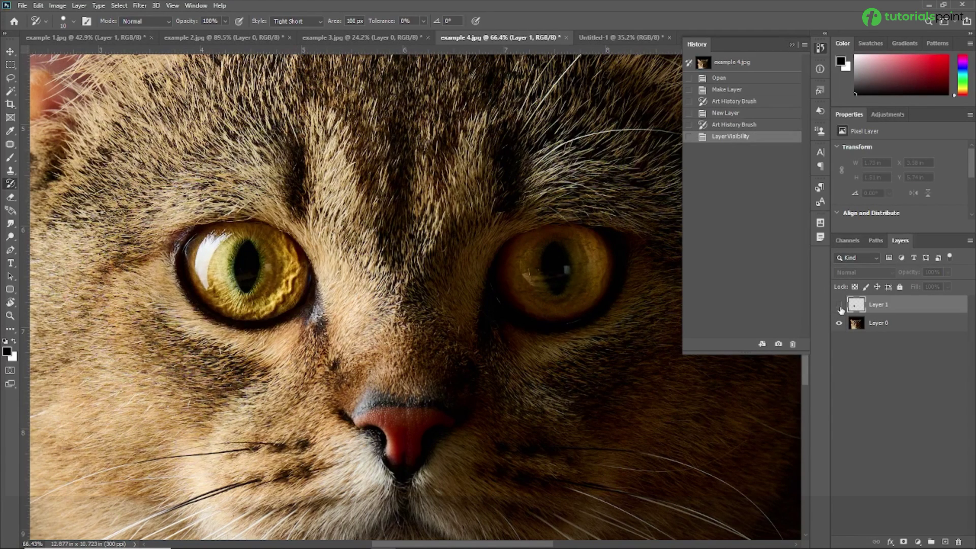
click(839, 305)
click(839, 305)
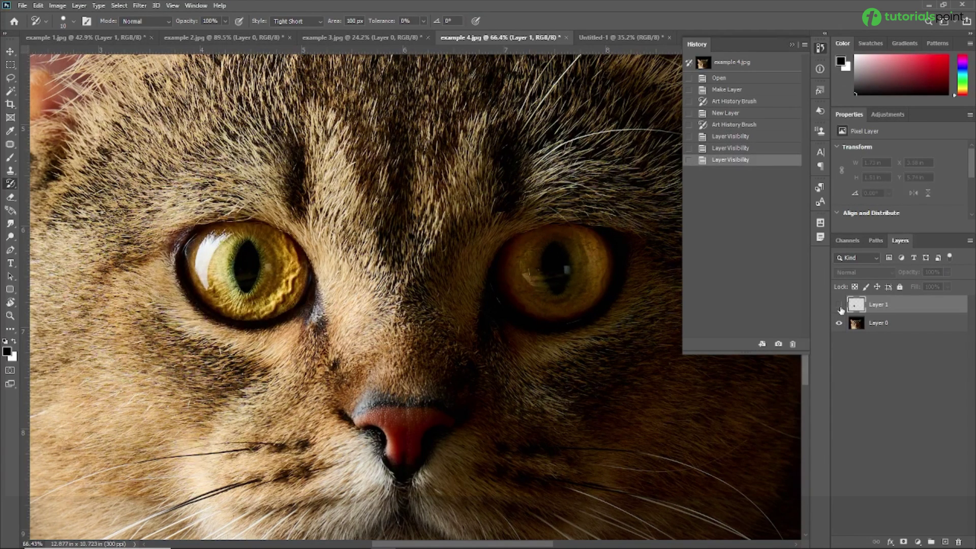
click(839, 304)
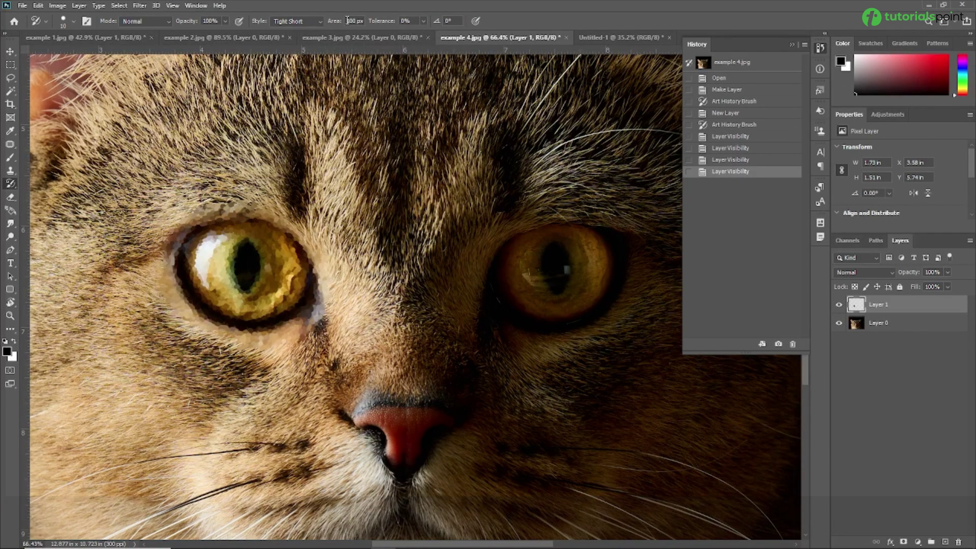
click(839, 305)
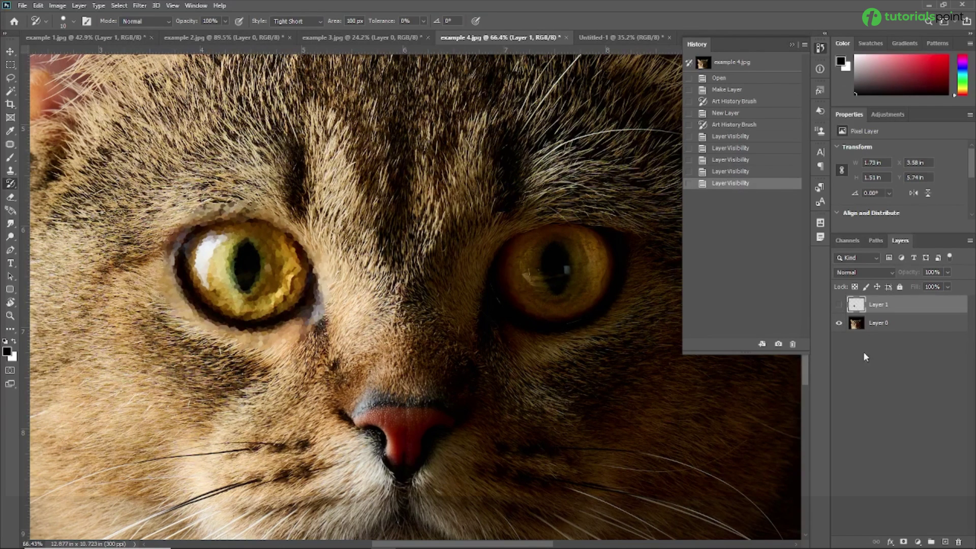
Add Layer 2, change the Tolerance to 100%, and paint dabs over the left eye
click(945, 542)
click(415, 21)
mouse_move(280, 276)
mouse_down()
mouse_move(282, 257)
mouse_move(223, 280)
mouse_move(234, 260)
mouse_move(270, 311)
mouse_move(300, 255)
mouse_move(213, 239)
mouse_move(224, 325)
mouse_move(234, 263)
mouse_move(310, 320)
mouse_move(173, 239)
mouse_move(287, 329)
mouse_move(153, 249)
mouse_move(300, 203)
mouse_up()
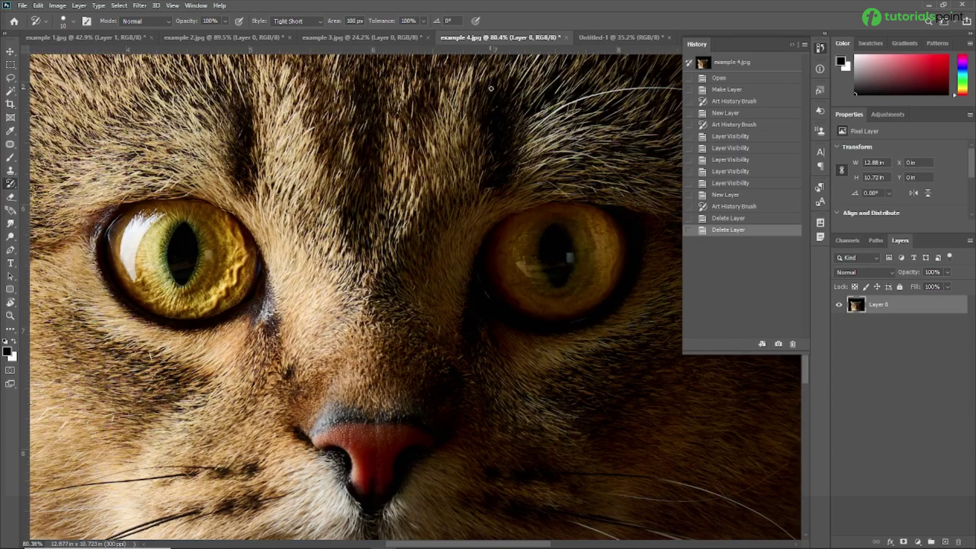
Switch to the Untitled-1 canvas, hide History, and frame the original zinnia beside both painterly versions
click(593, 38)
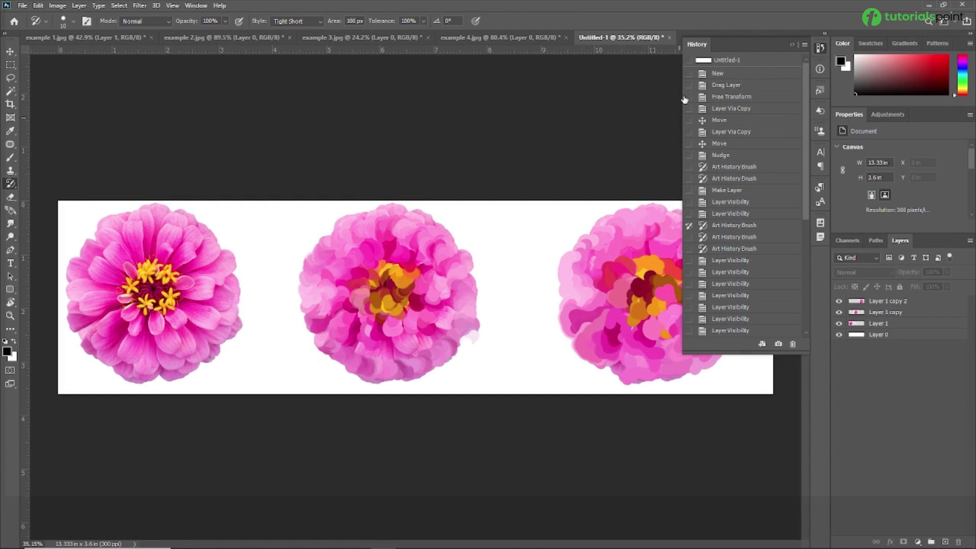
click(792, 45)
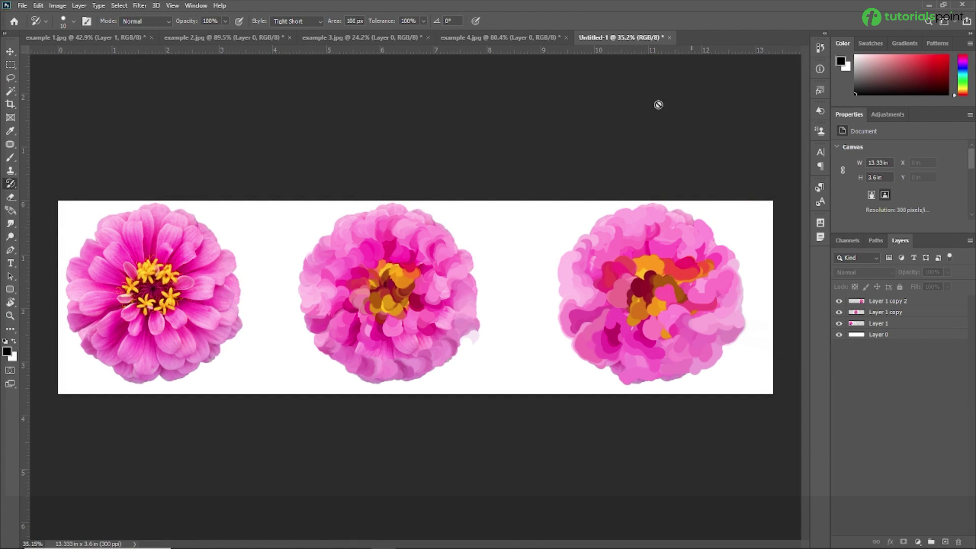
scroll(416, 280, up, 1)
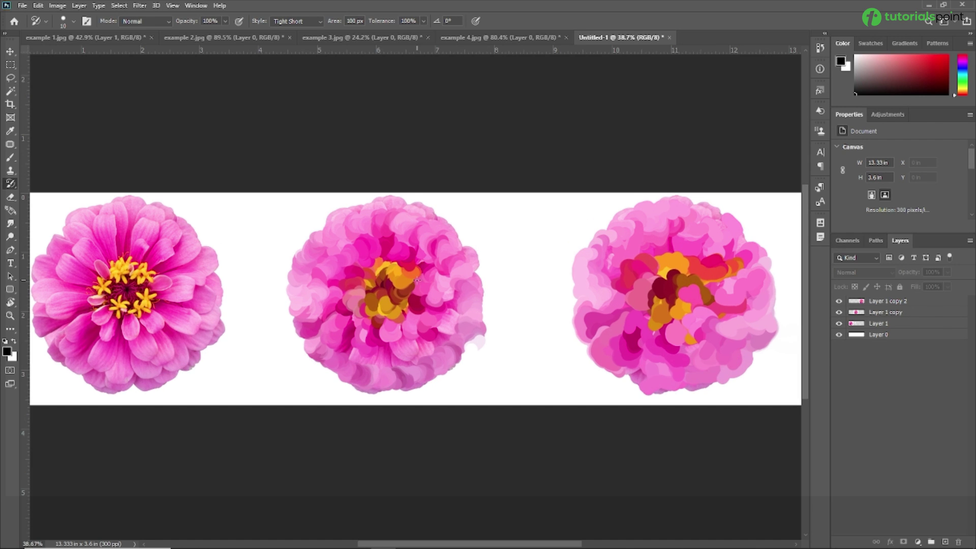
drag(430, 354, 445, 342)
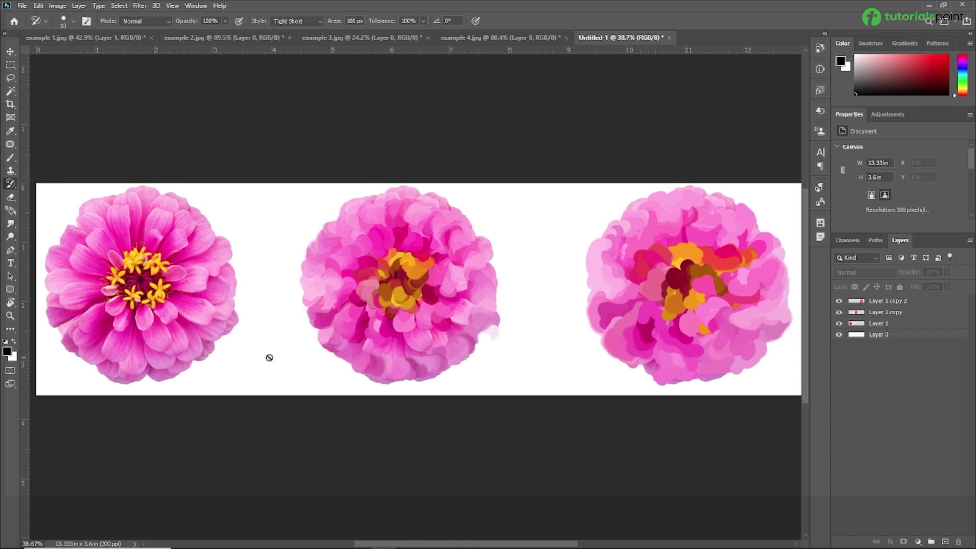
right_click(165, 293)
key(Escape)
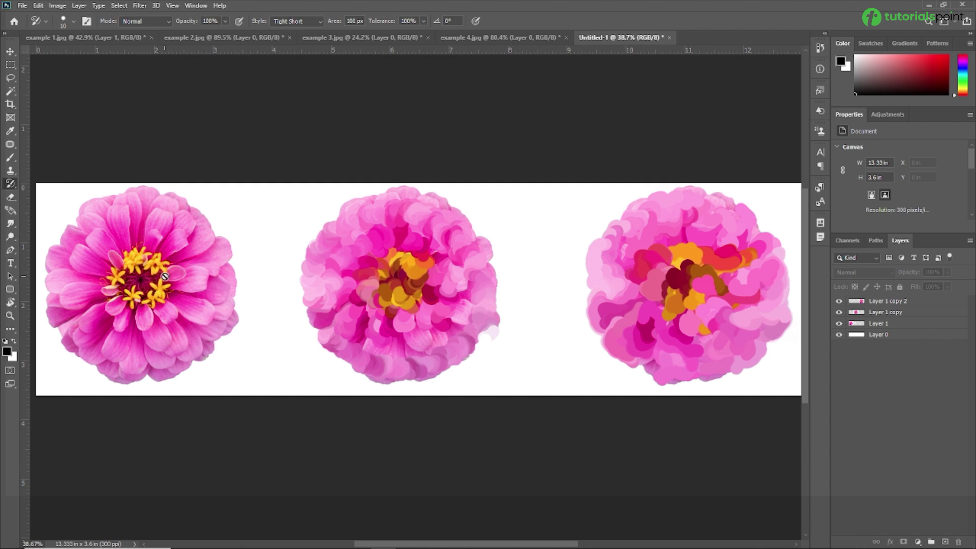